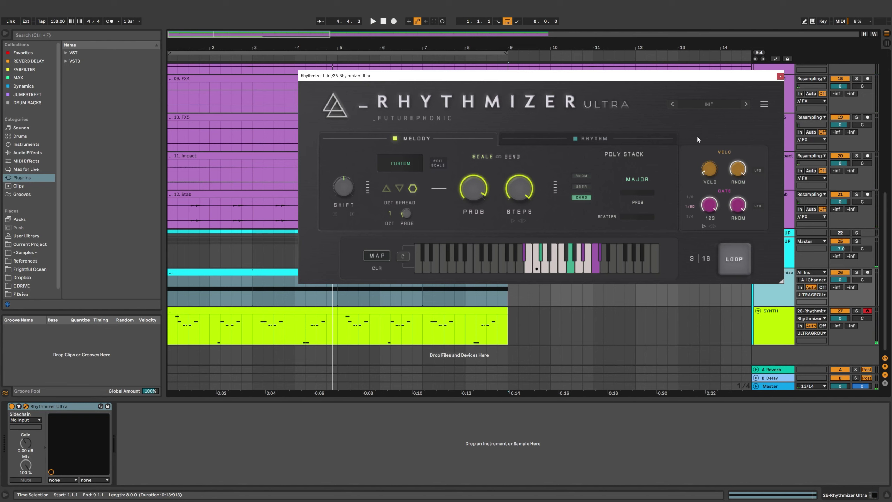
Start playback from the song start to hear the synth through Rhythmizer Ultra
key("space")
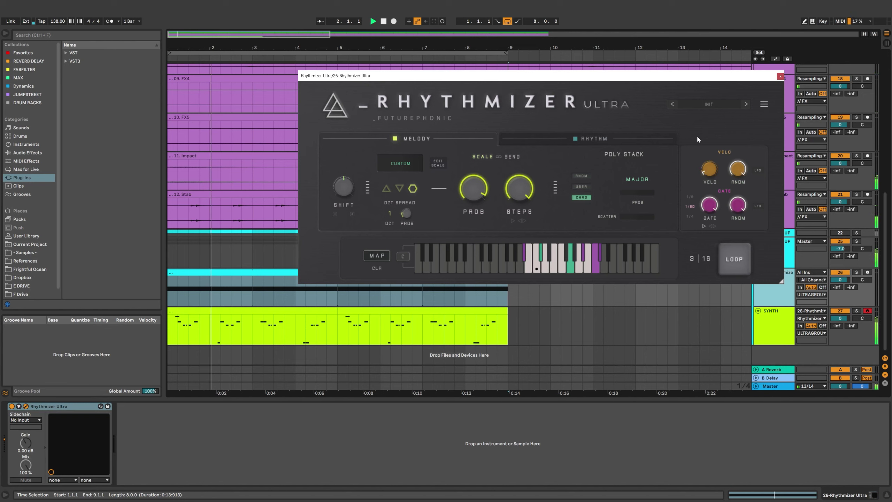
mouse_move(710, 207)
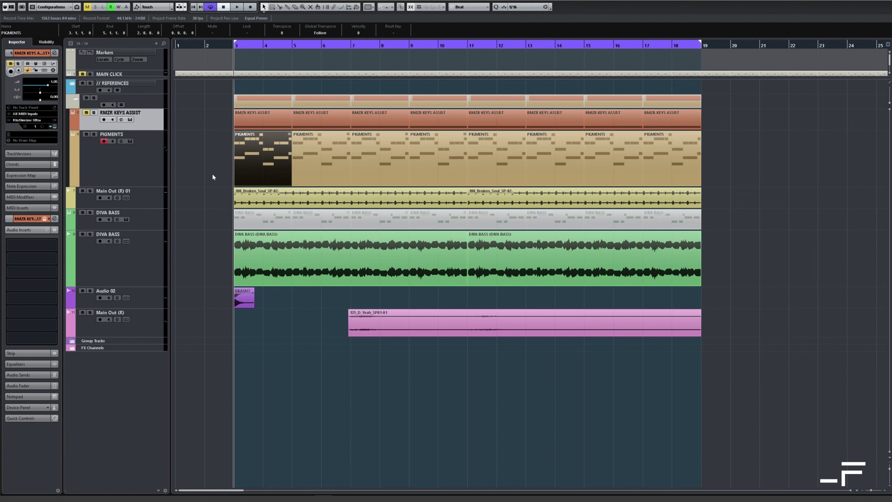
Select the first PIGMENTS part at bar 3, play from there, and stop around bar 7
left_click(212, 177)
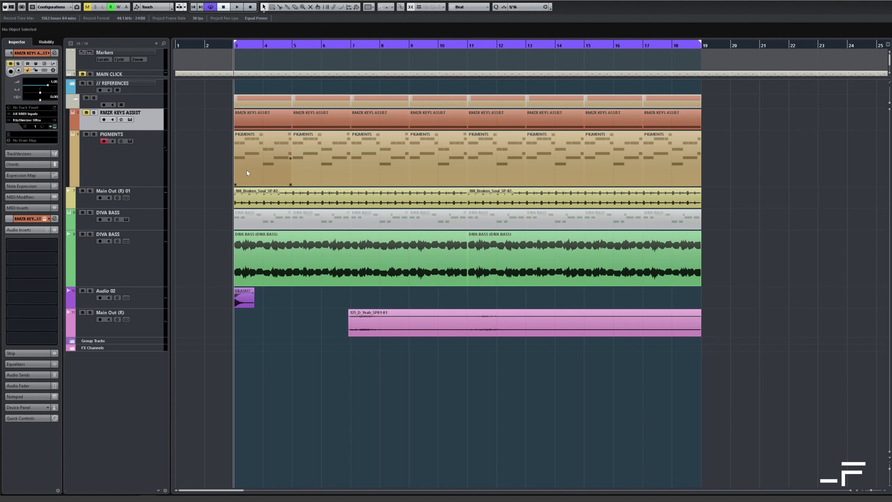
left_click(248, 173)
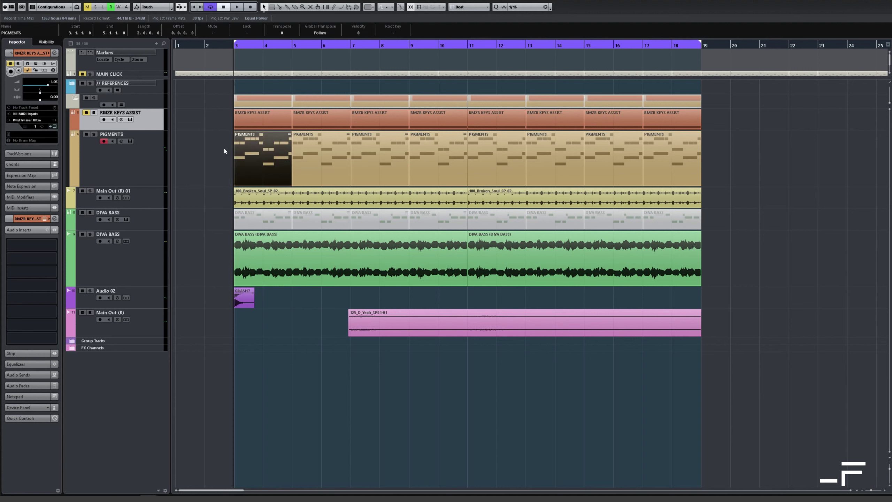
key("space")
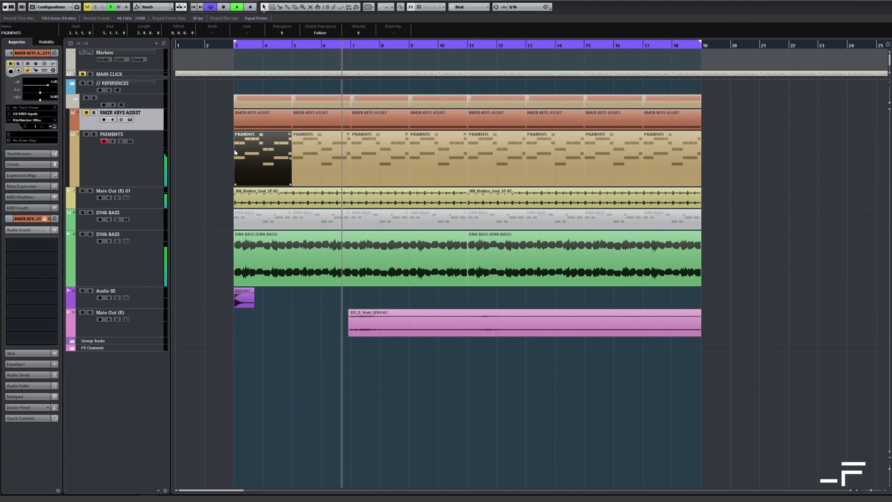
key("space")
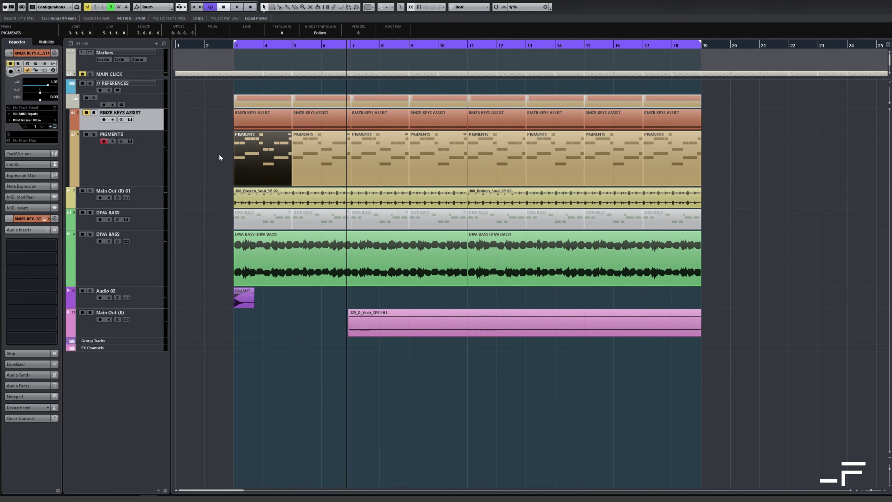
Verify the PIGMENTS track's MIDI input is RMZR KEYS ASSIST, review its output routing, and return to bar 3
left_click(134, 160)
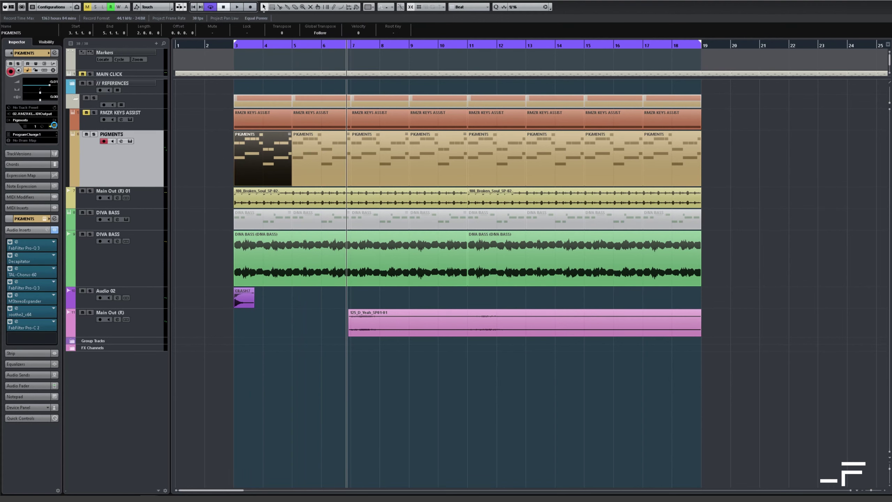
left_click(55, 127)
left_click(54, 126)
left_click(24, 119)
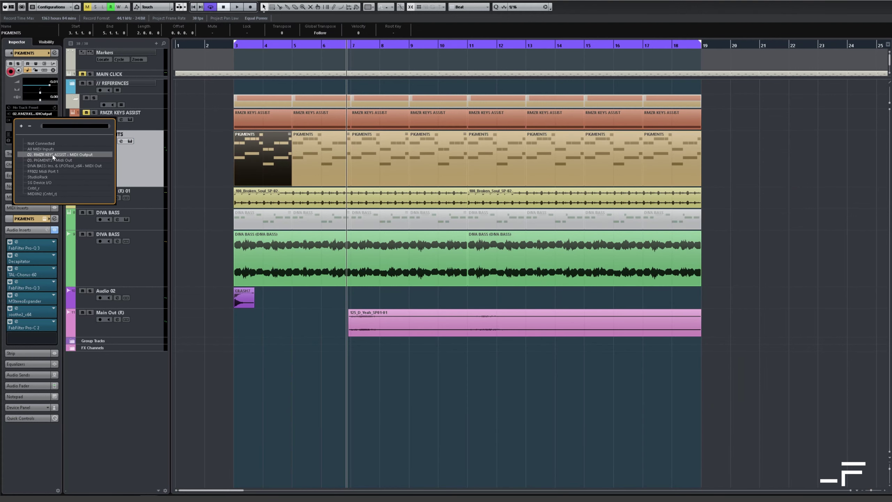
left_click(210, 150)
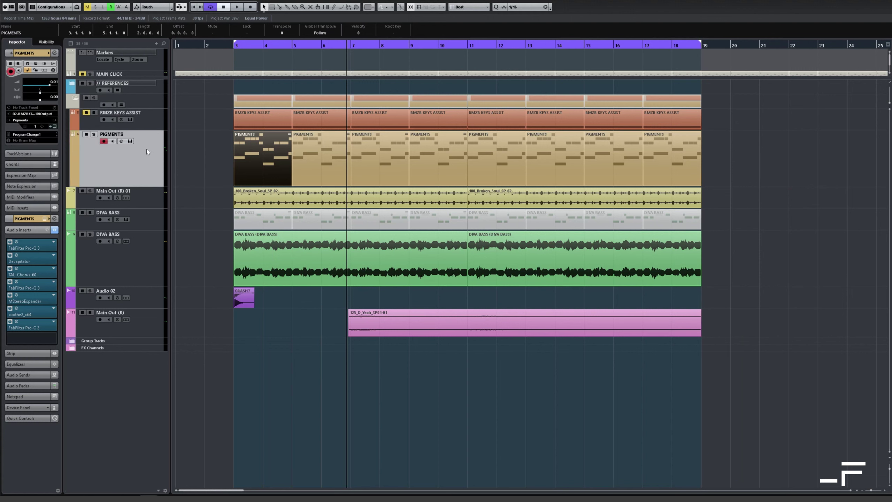
left_click(28, 120)
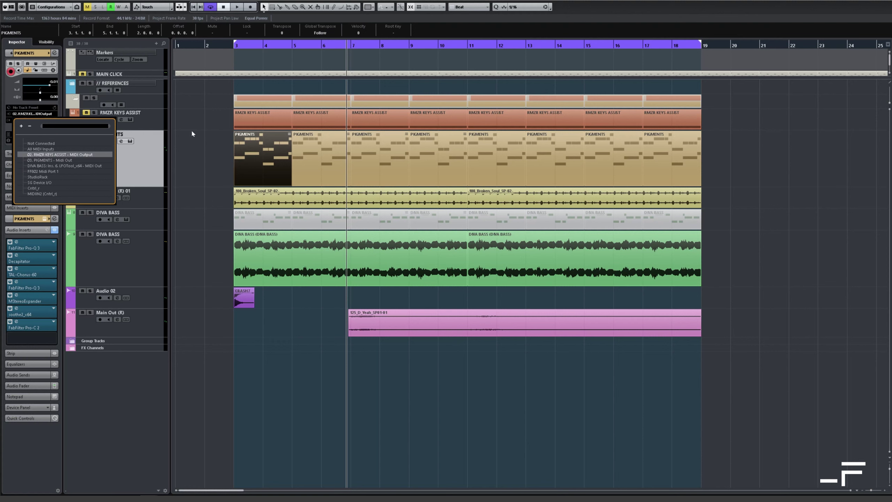
left_click(201, 130)
key("space")
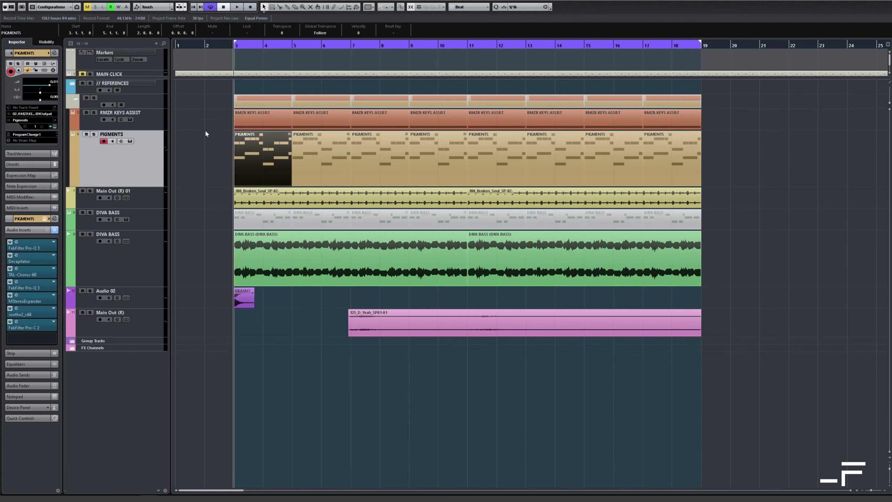
Play the project from bar 3 for about ten seconds, then stop
key("space")
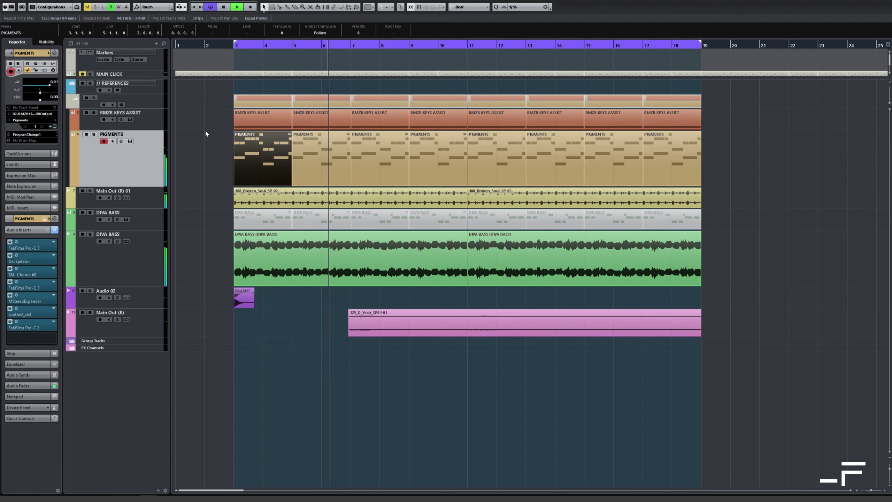
key("space")
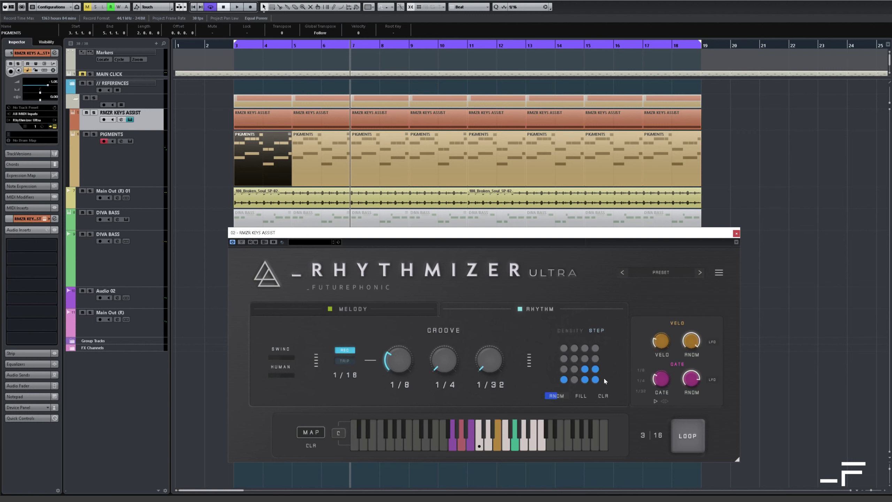
Show Rhythmizer's Melody settings, return to bar 3, and start recording onto PIGMENTS
left_click(387, 310)
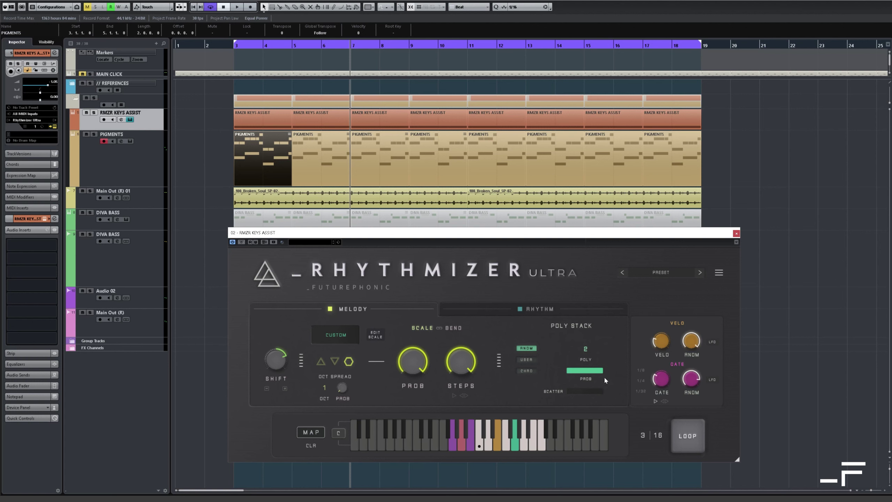
mouse_move(588, 374)
key("KP_1")
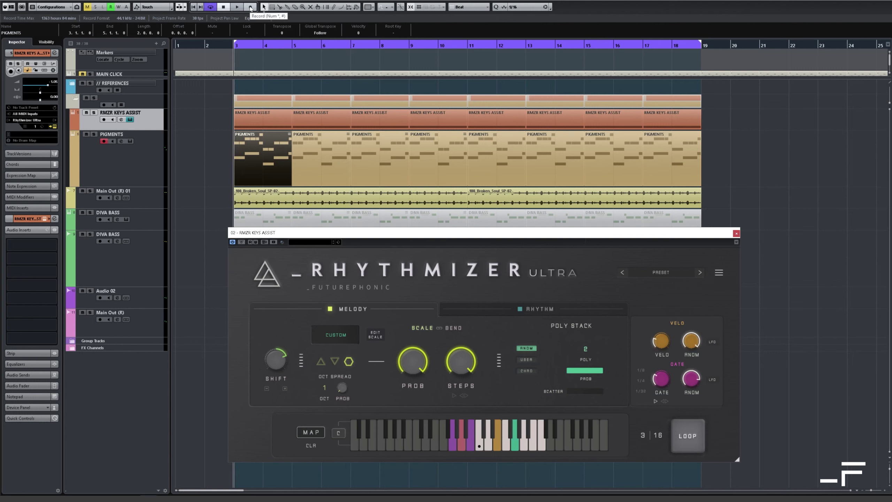
left_click(251, 8)
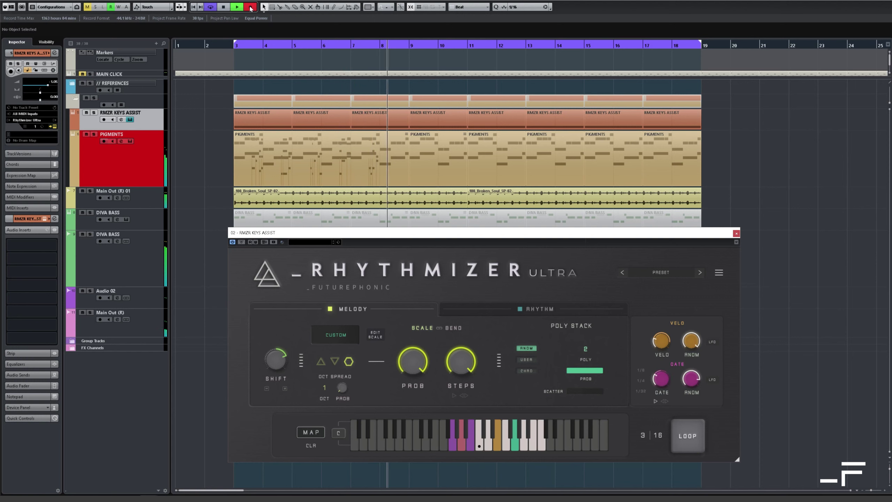
Stop recording and open the new PIGMENTS take in the Key Editor
left_click(251, 8)
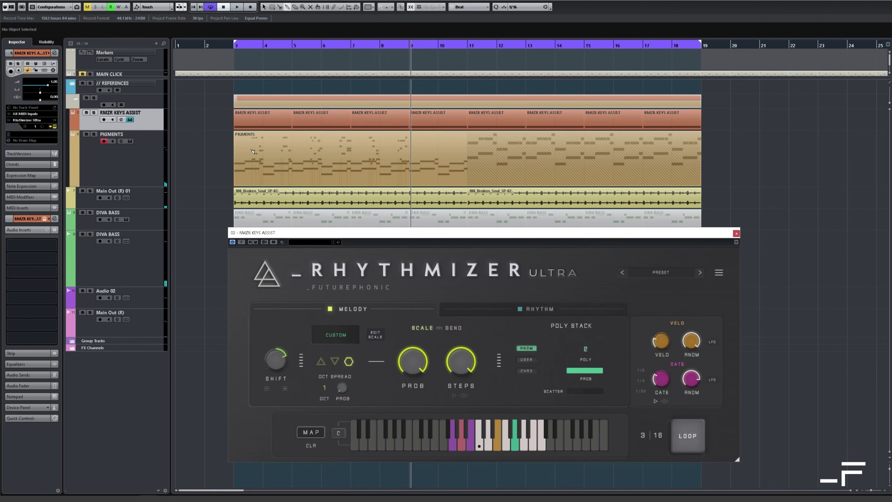
double_click(266, 153)
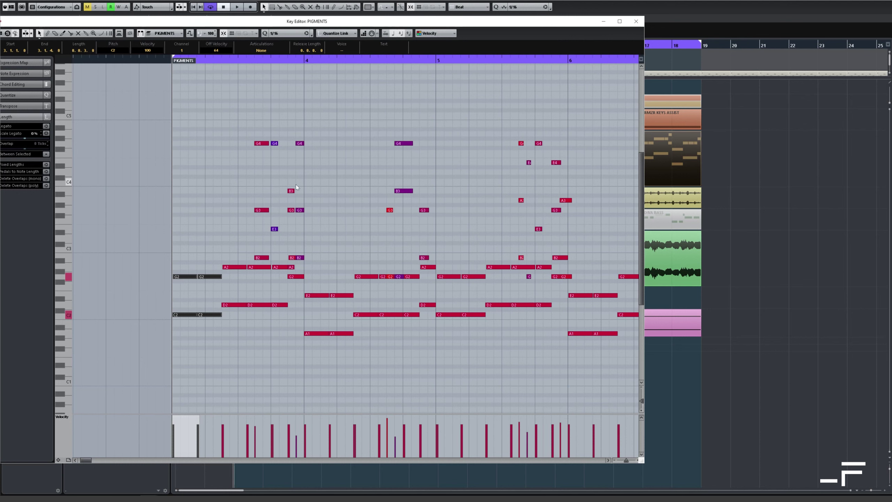
Play the recorded PIGMENTS notes in the Key Editor, then stop
key("space")
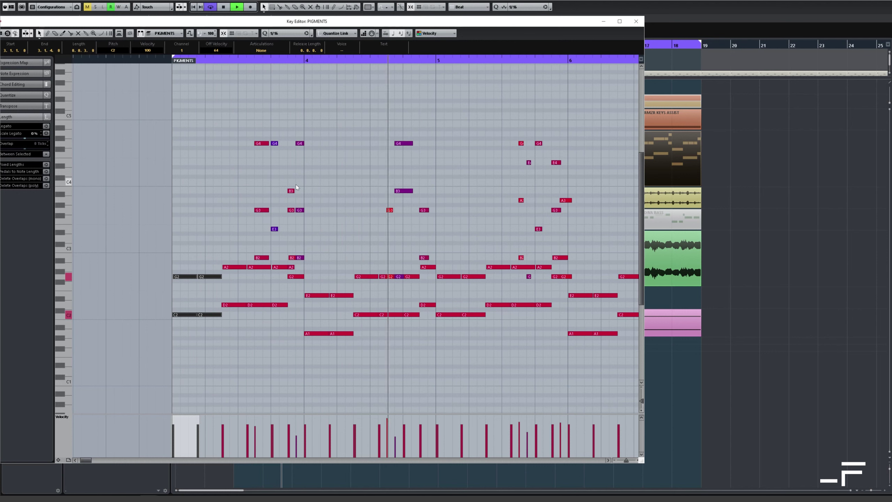
key("space")
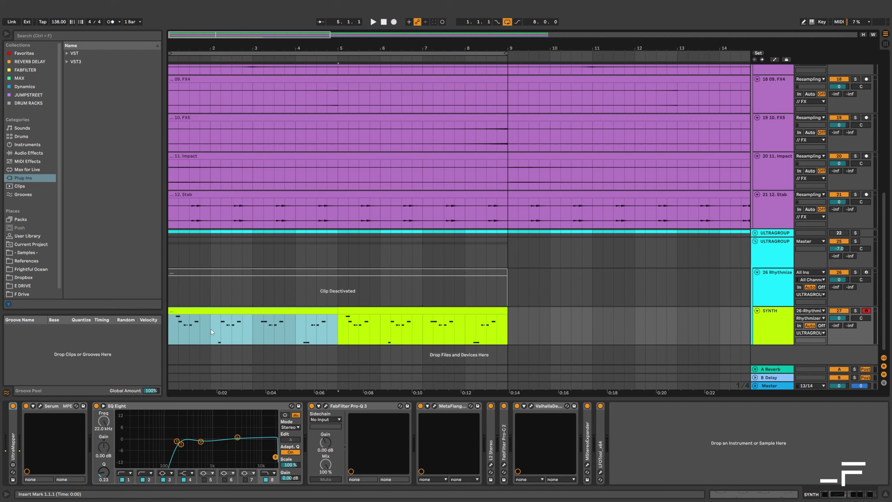
Start arrangement playback of the SYNTH clips from bar 1
key("space")
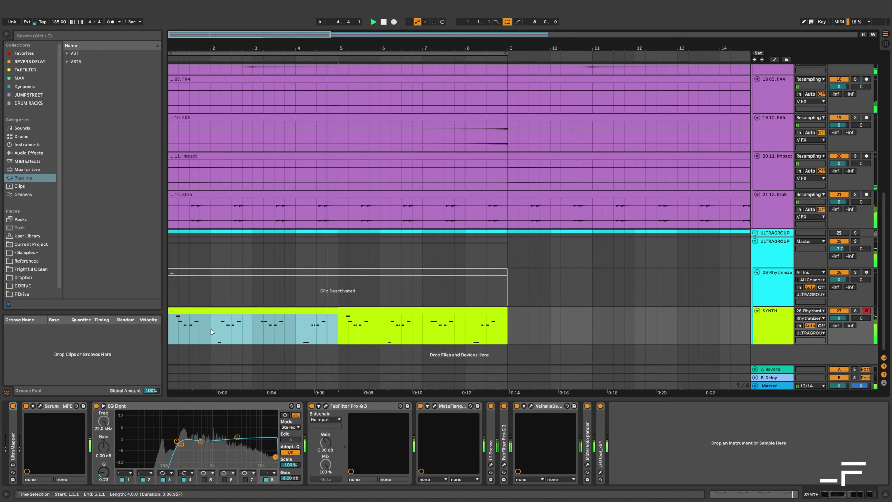
Reactivate the Rhythmizer clip, play to about bar 7, and open the Rhythmizer Ultra plugin window
left_click(238, 271)
key("0")
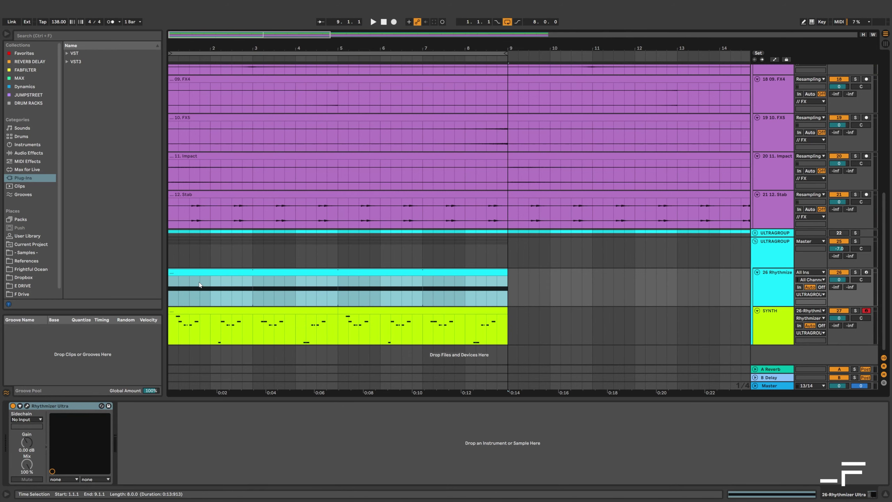
key("space")
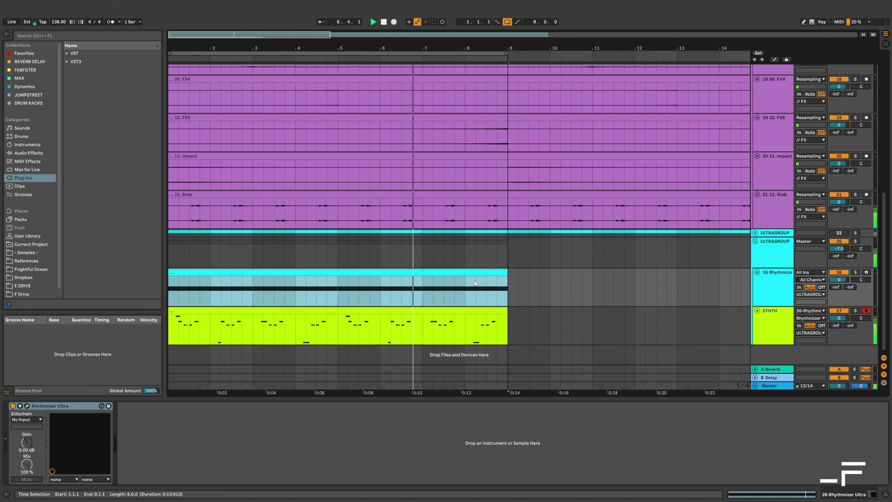
key("space")
left_click(771, 281)
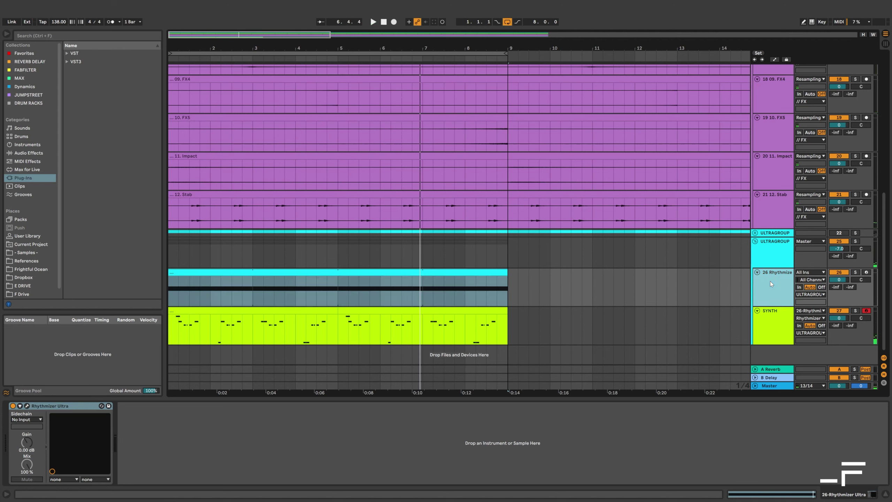
key("ctrl+alt+p")
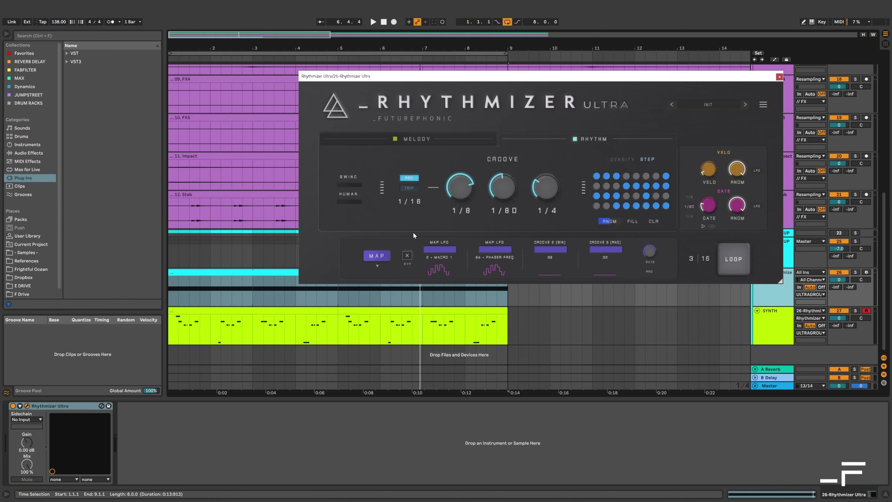
left_click(385, 258)
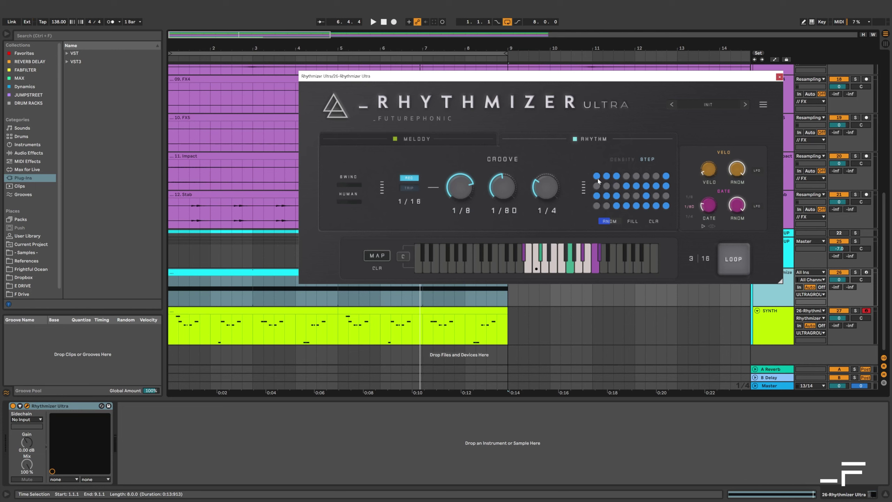
right_click(615, 186)
left_click(634, 105)
left_click(465, 144)
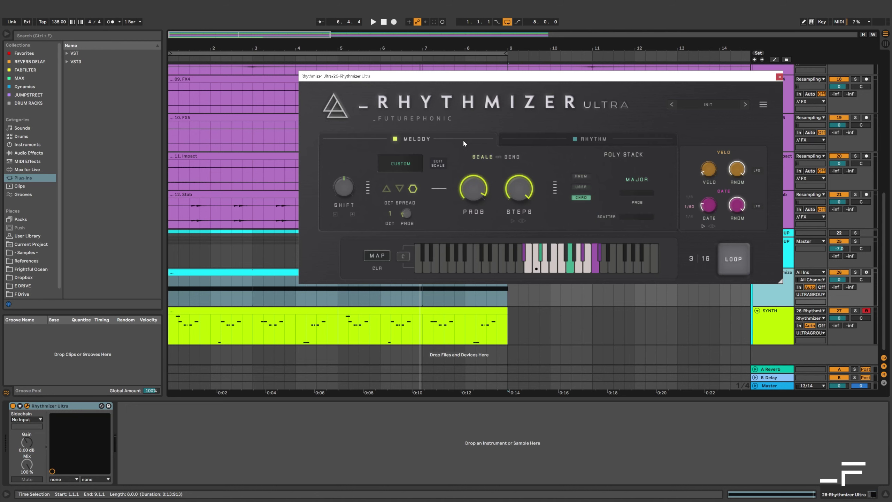
Keep the custom scale and start playback to audition the generated notes
left_click(407, 166)
left_click(440, 229)
key("space")
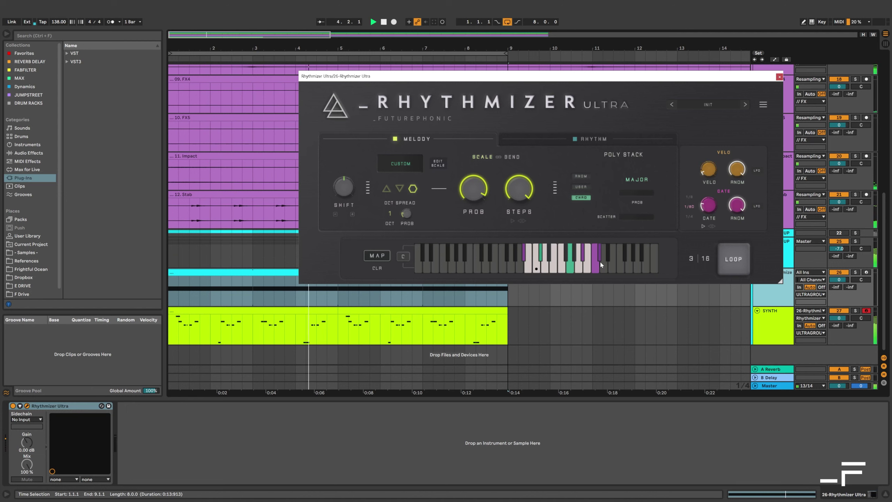
key("space")
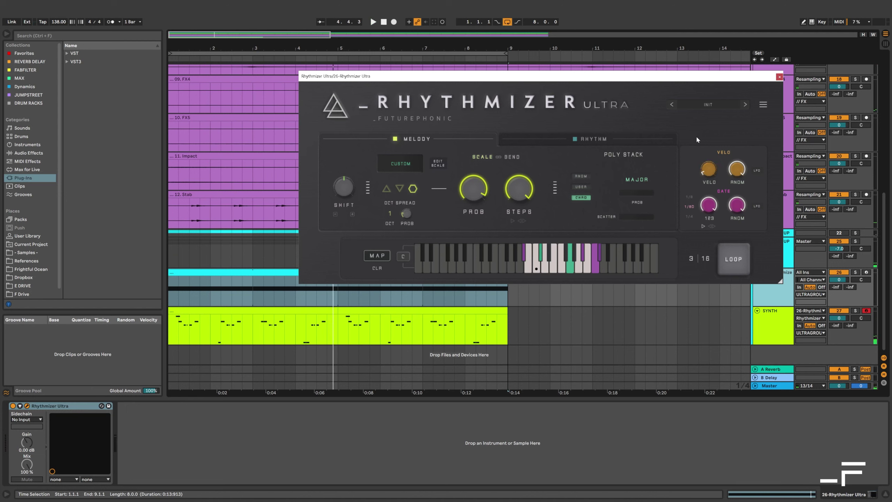
key("space")
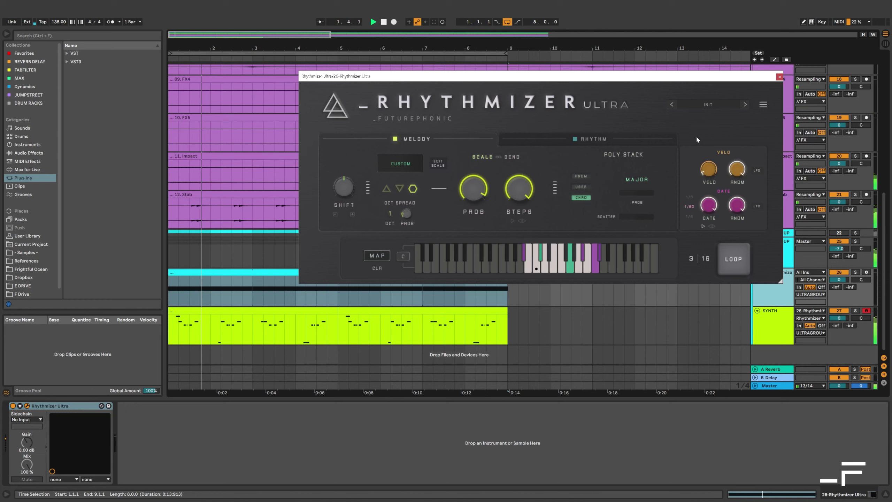
Lower GATE from 86 to 37, raise OCT SPREAD to 56, then stop playback
mouse_move(708, 204)
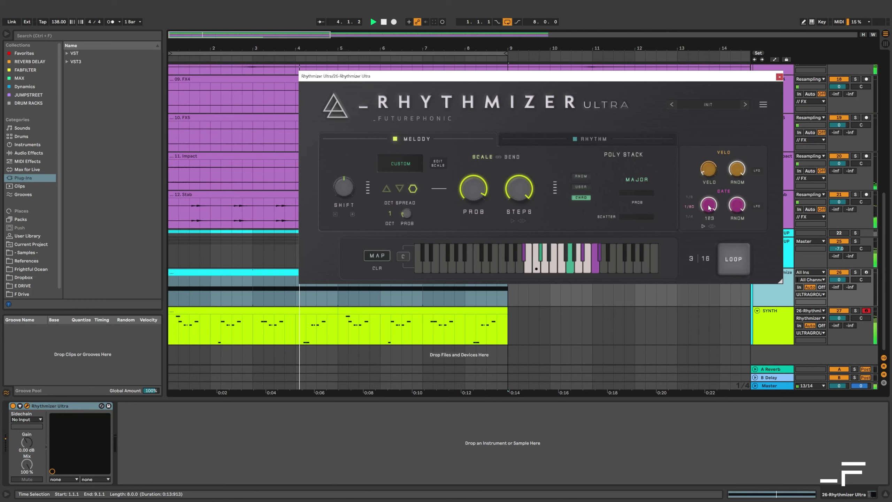
left_click_drag(713, 235, 717, 267)
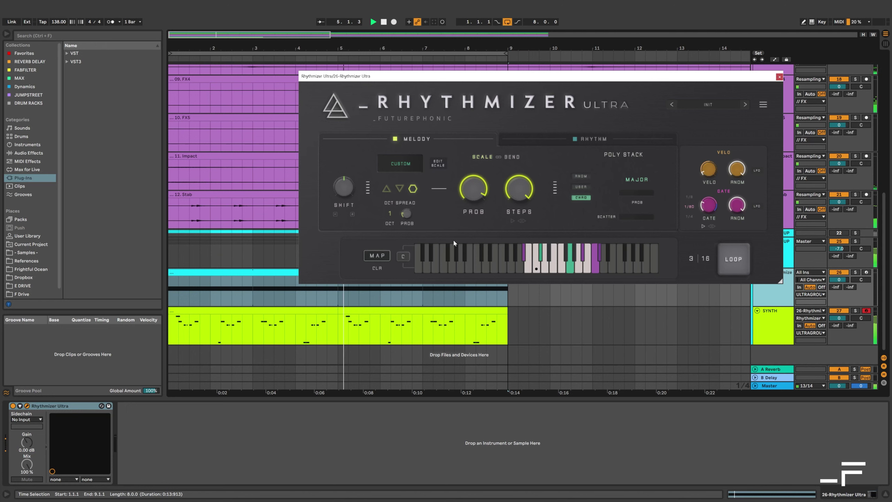
mouse_move(405, 217)
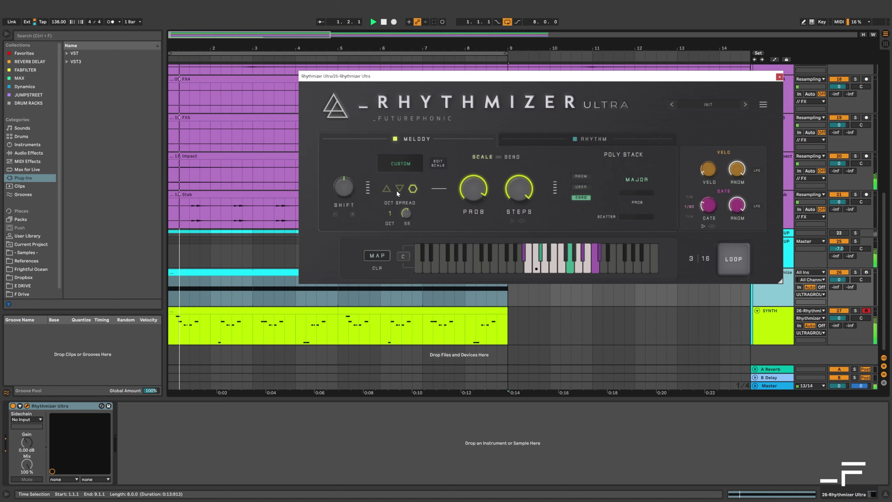
scroll(406, 214, "up", 5)
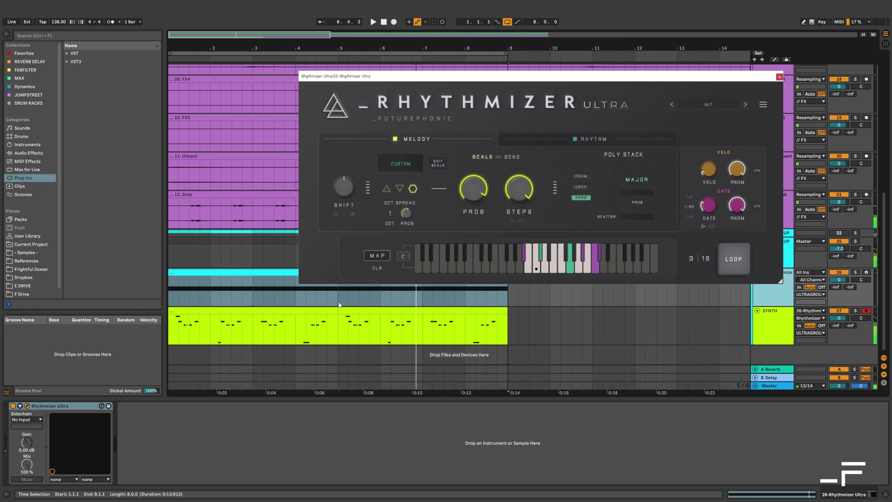
left_click(384, 22)
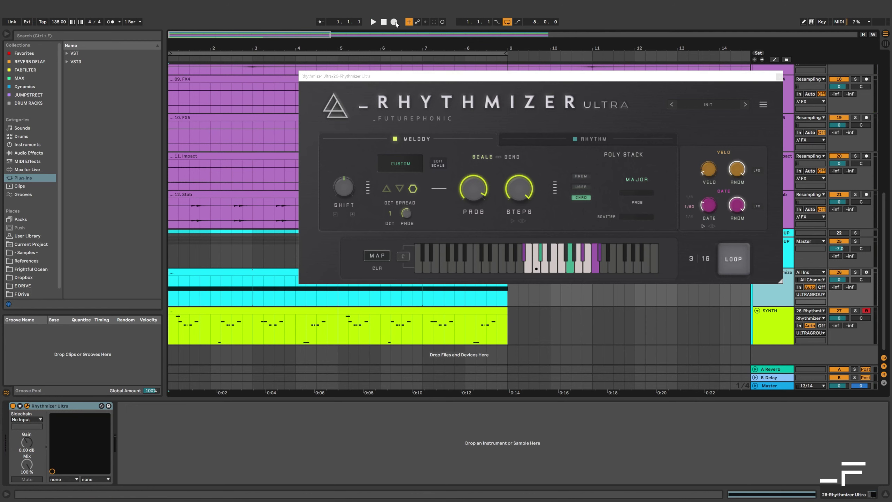
Arrangement-record Rhythmizer Ultra's gap-filling notes into the SYNTH clip, then open the clip's notes
left_click(411, 227)
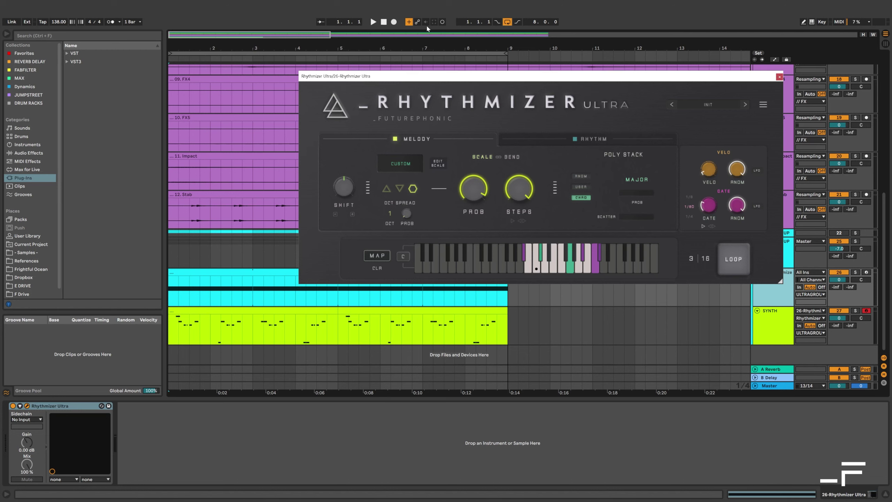
left_click(394, 22)
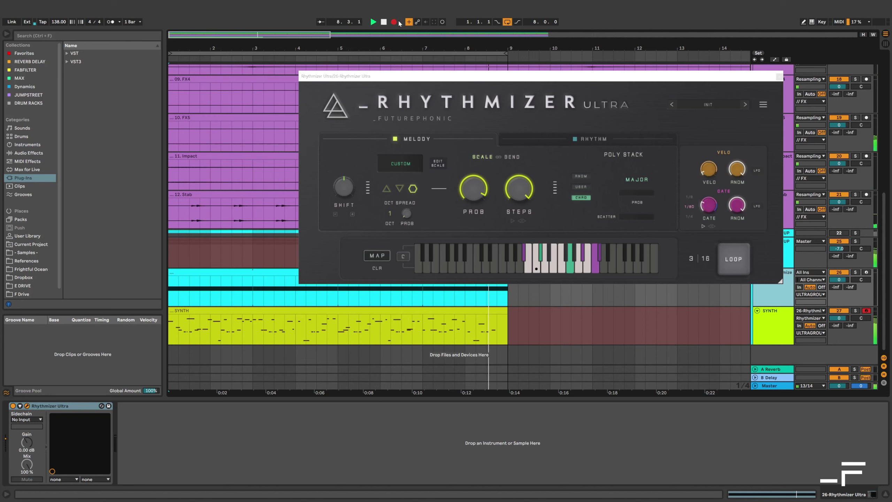
key("space")
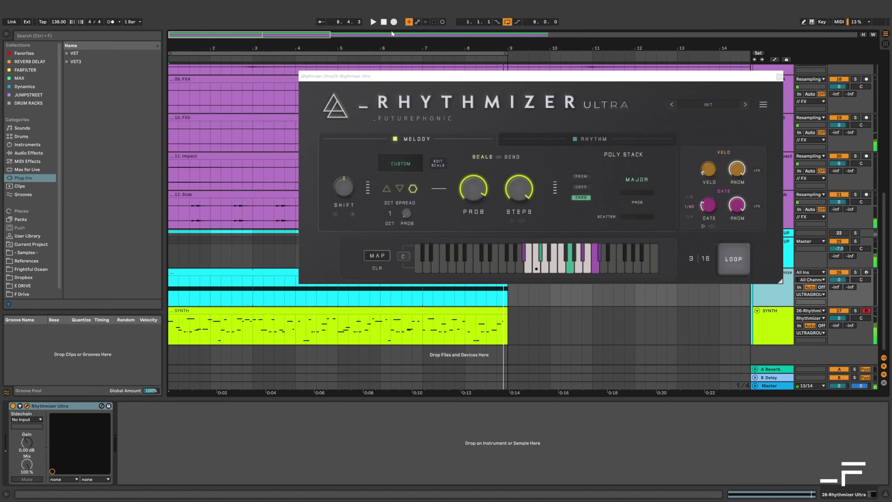
double_click(189, 316)
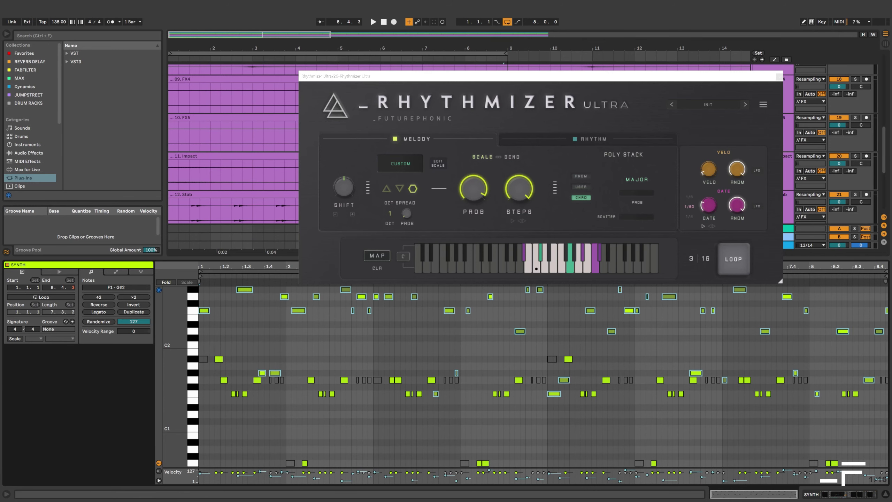
left_click(835, 495)
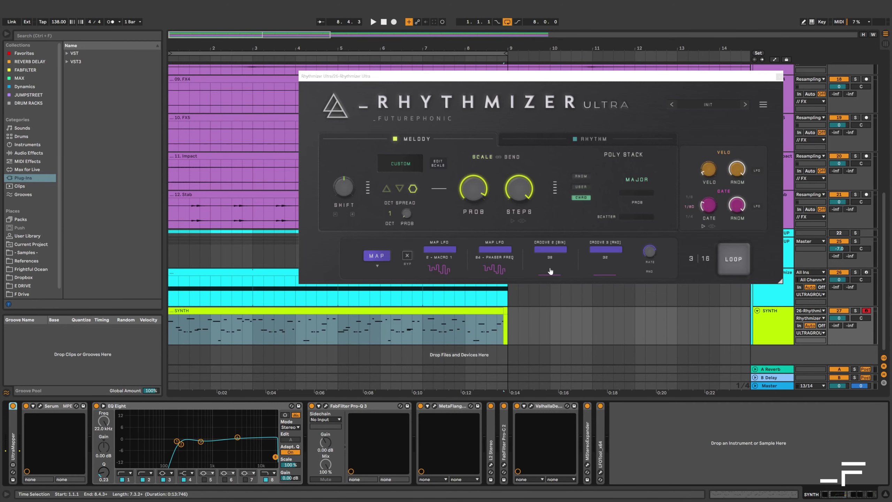
Lower UltraMapper's 8 Frequency mapping minimum to 86.6%, play, and bring up MetaFlanger's window
double_click(15, 439)
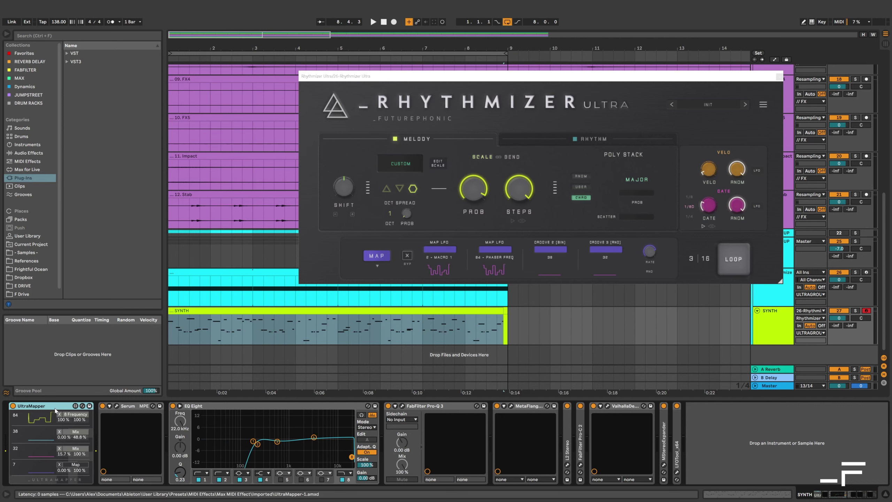
left_click_drag(63, 419, 64, 422)
key("space")
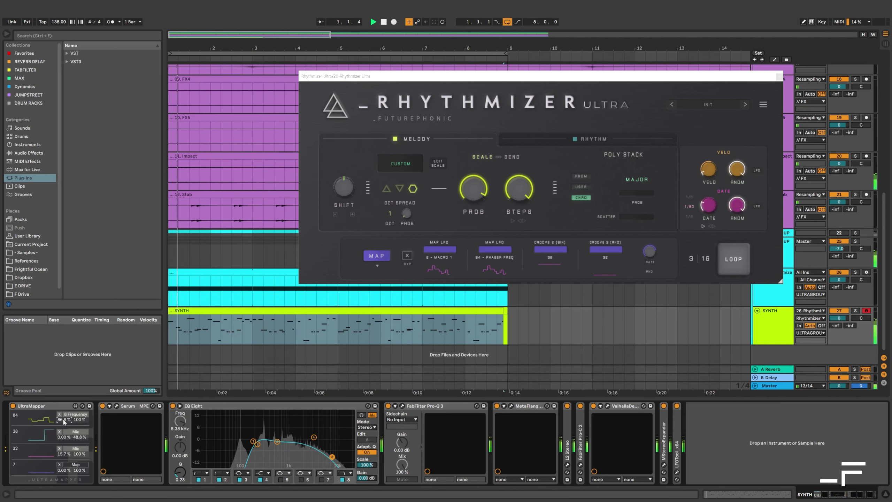
left_click(511, 406)
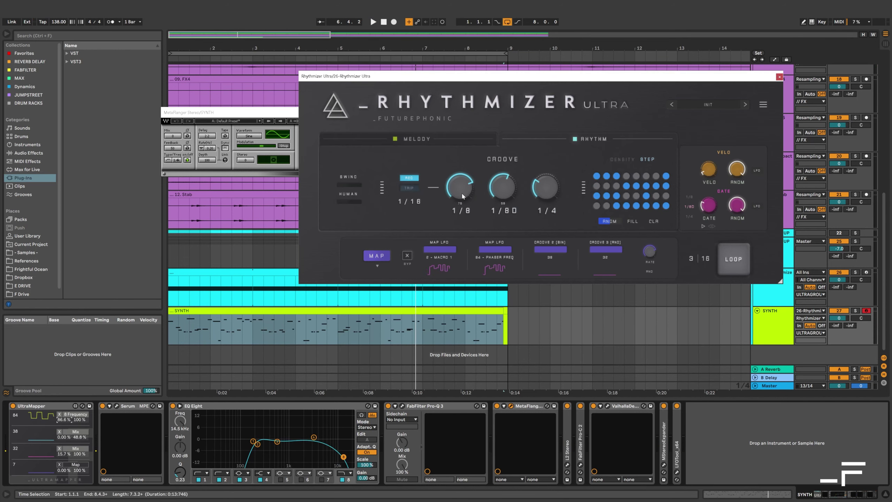
Turn MetaFlanger's mix down to 0 during playback
key("space")
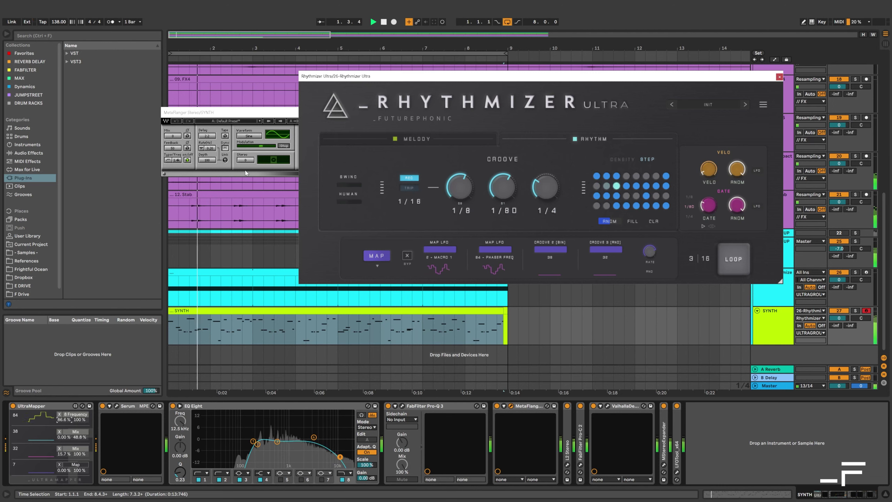
left_click(194, 113)
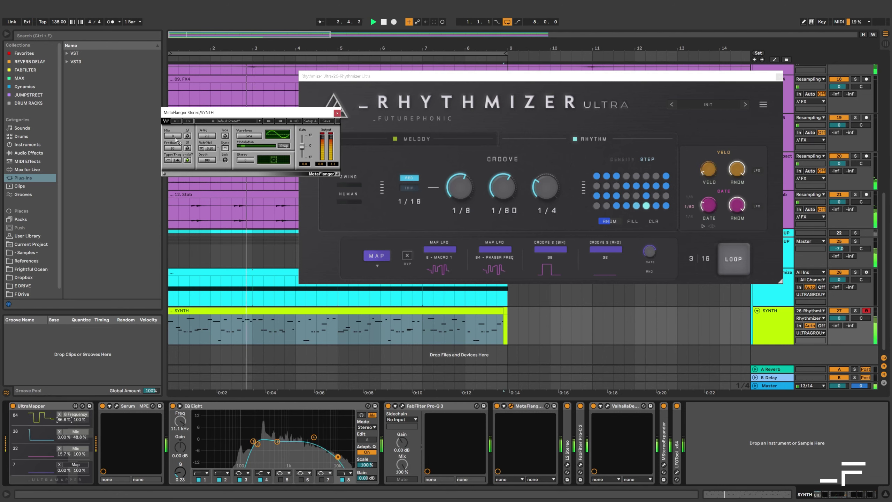
left_click_drag(175, 139, 177, 158)
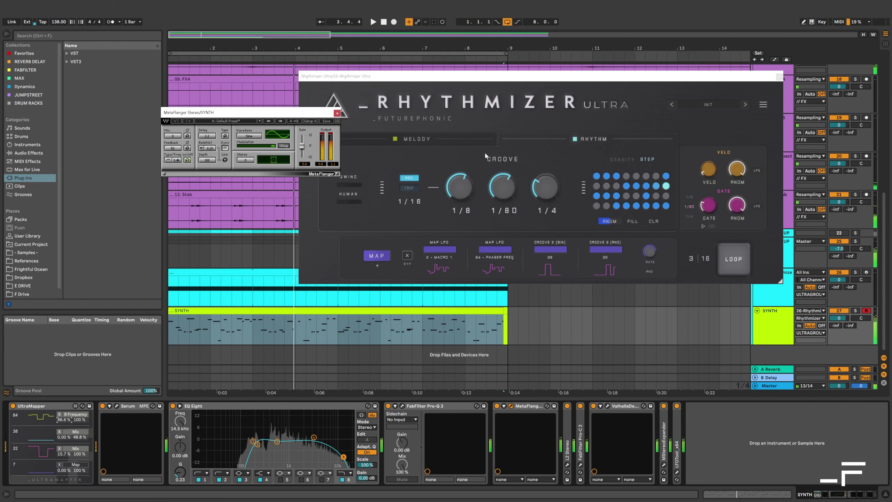
Open ValhallaDelay beside the Rhythmizer Ultra window and play to hear the delay
left_click(503, 212)
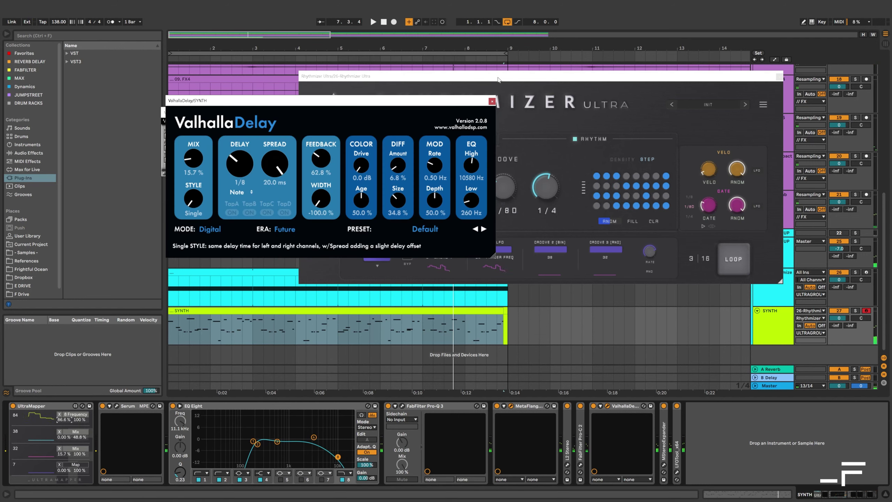
left_click_drag(498, 76, 545, 76)
left_click(281, 131)
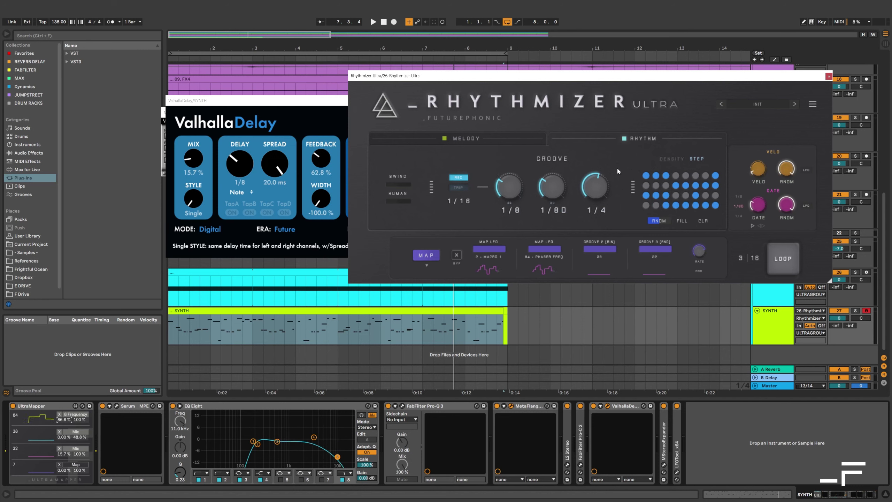
key("space")
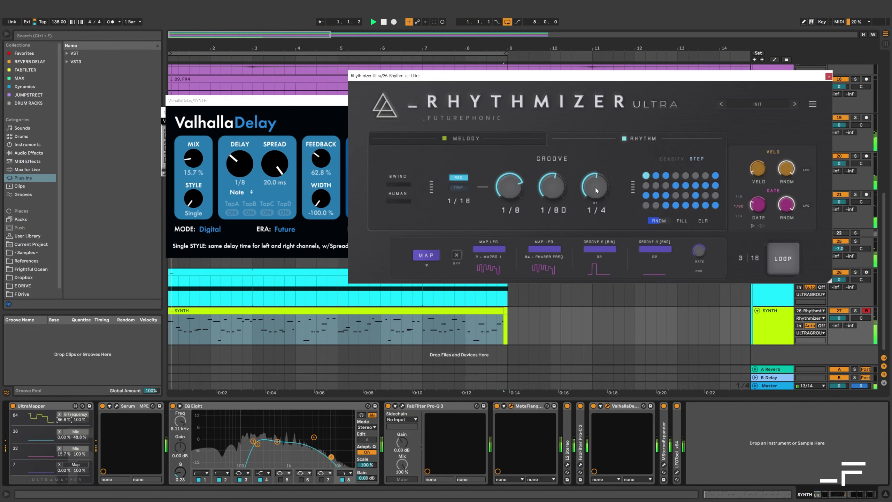
left_click(775, 296)
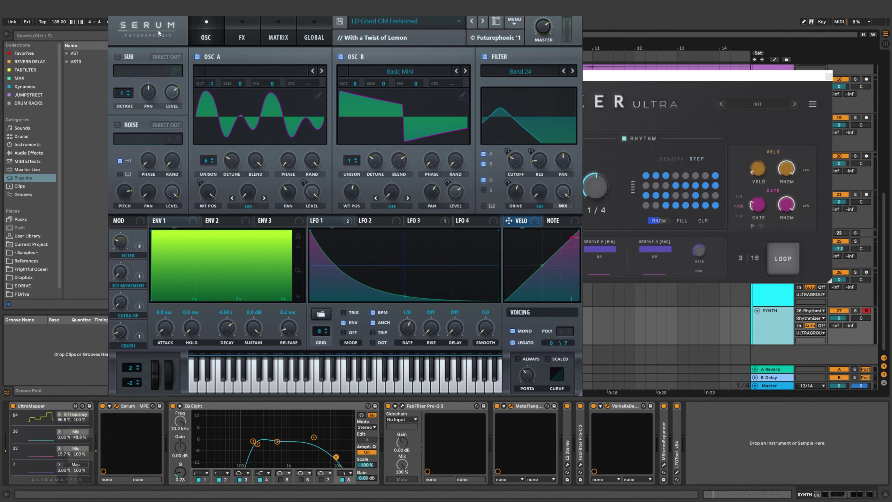
Nudge the Serum window showing the LD Good Old Fashioned patch into position
left_click_drag(362, 11, 365, 19)
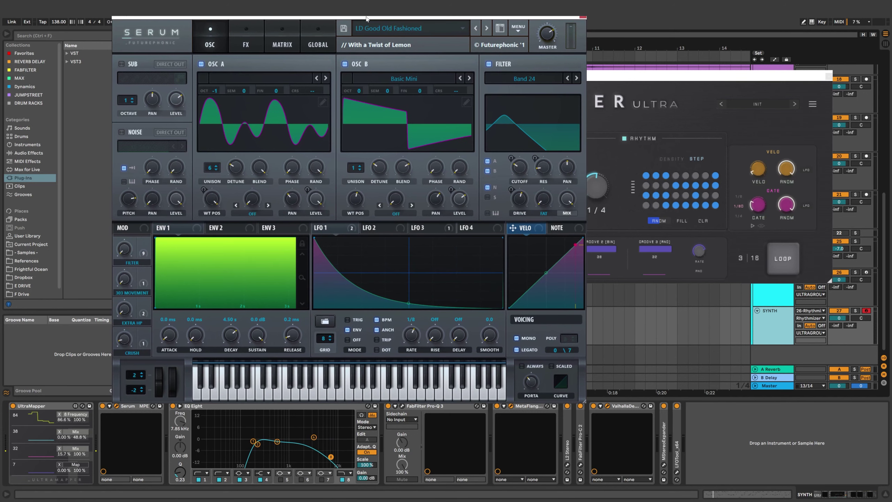